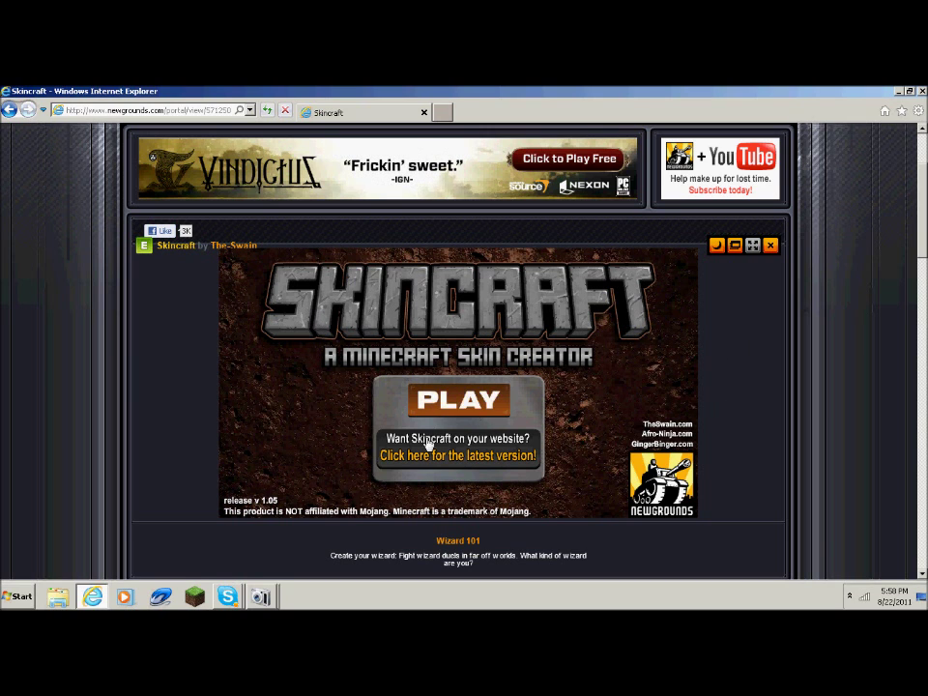
Step: Press PLAY on the Skincraft title screen to reach the New Skin / Import Skin menu
click(436, 411)
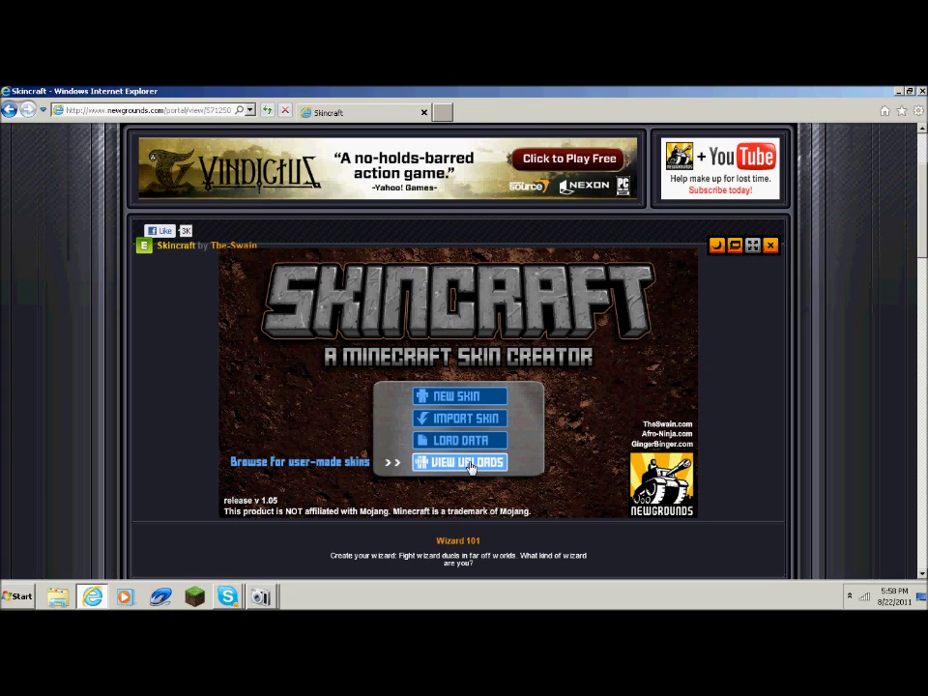
Step: Start a new skin from the Minecraft Guy template
click(457, 402)
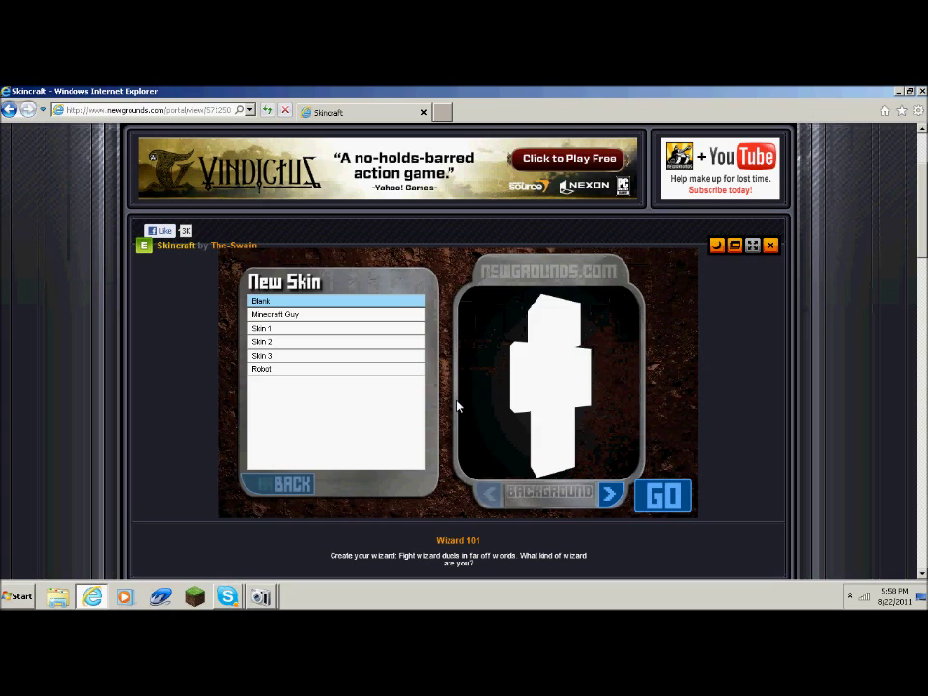
click(275, 315)
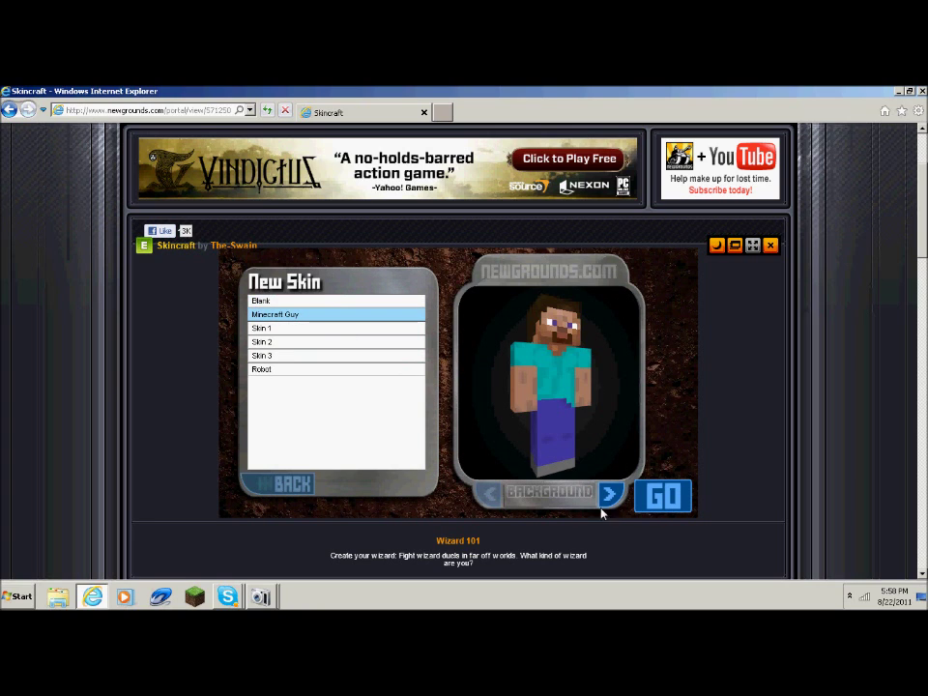
click(662, 496)
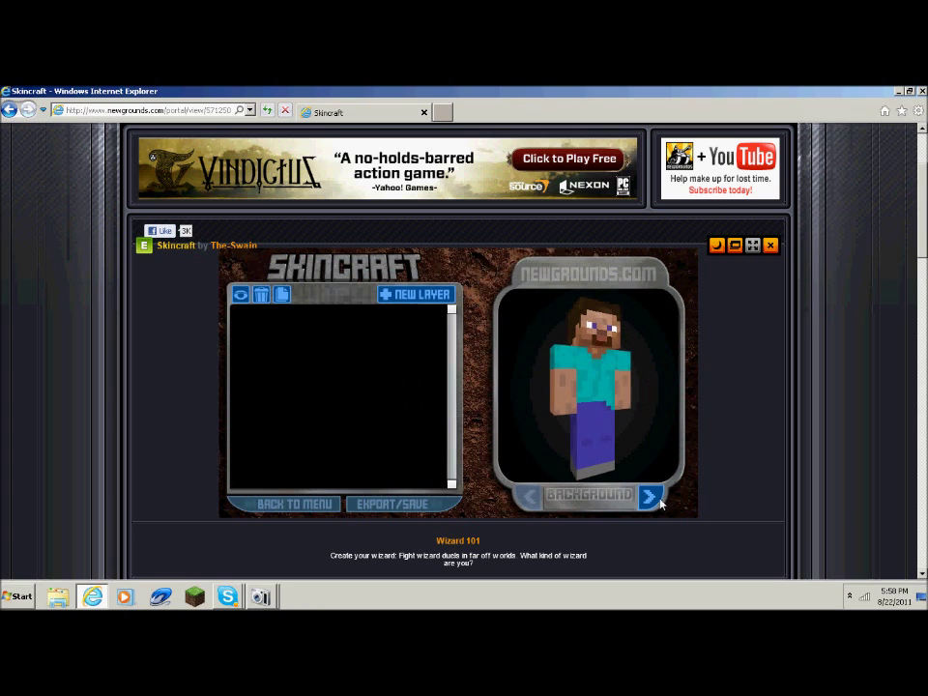
Step: Add a Custom layer targeting All areas of the skin
click(422, 292)
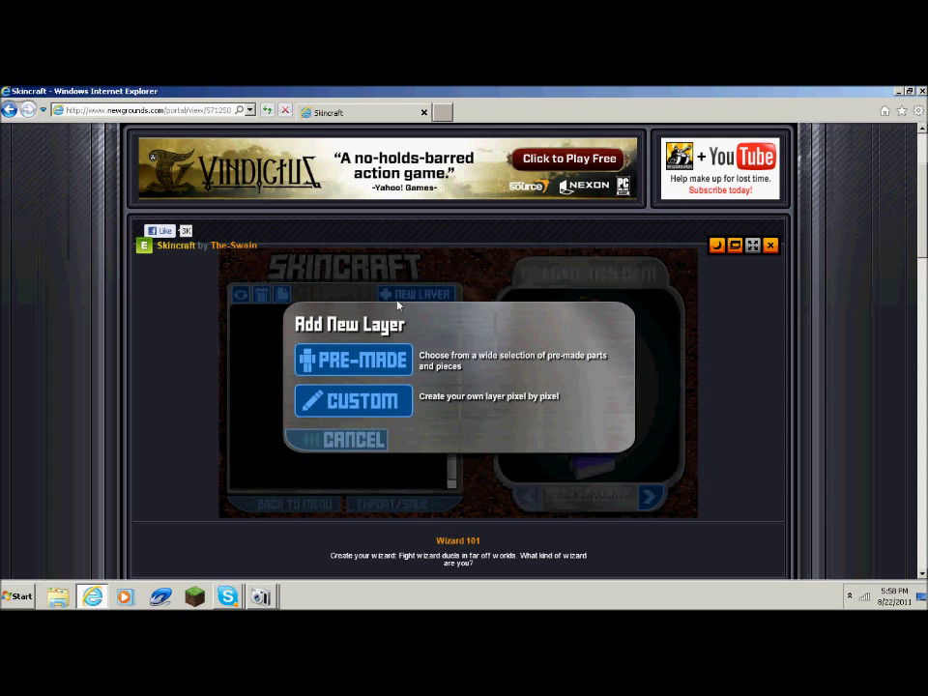
click(389, 402)
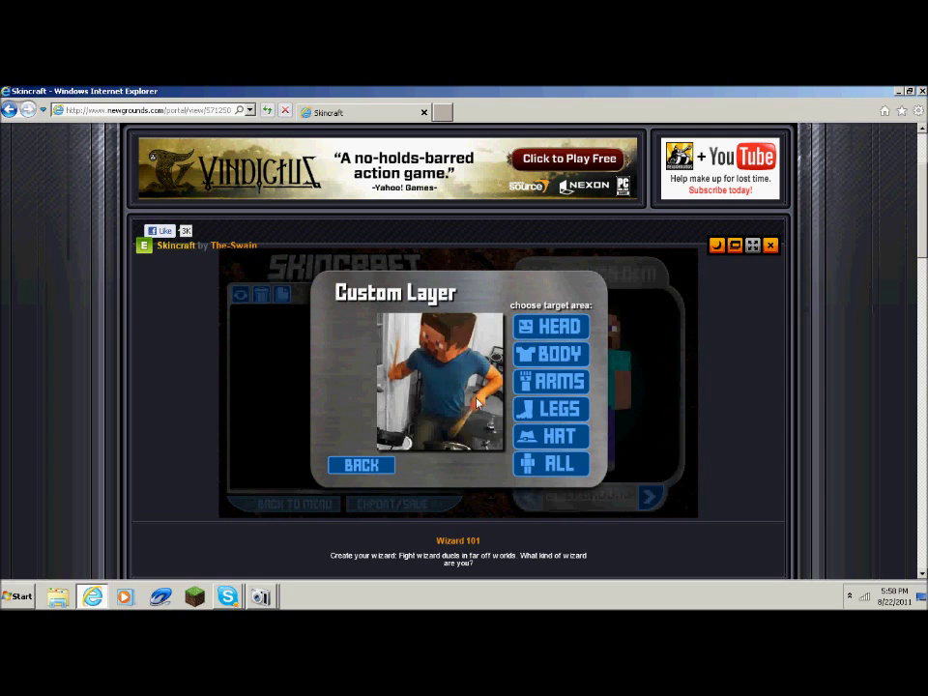
click(550, 460)
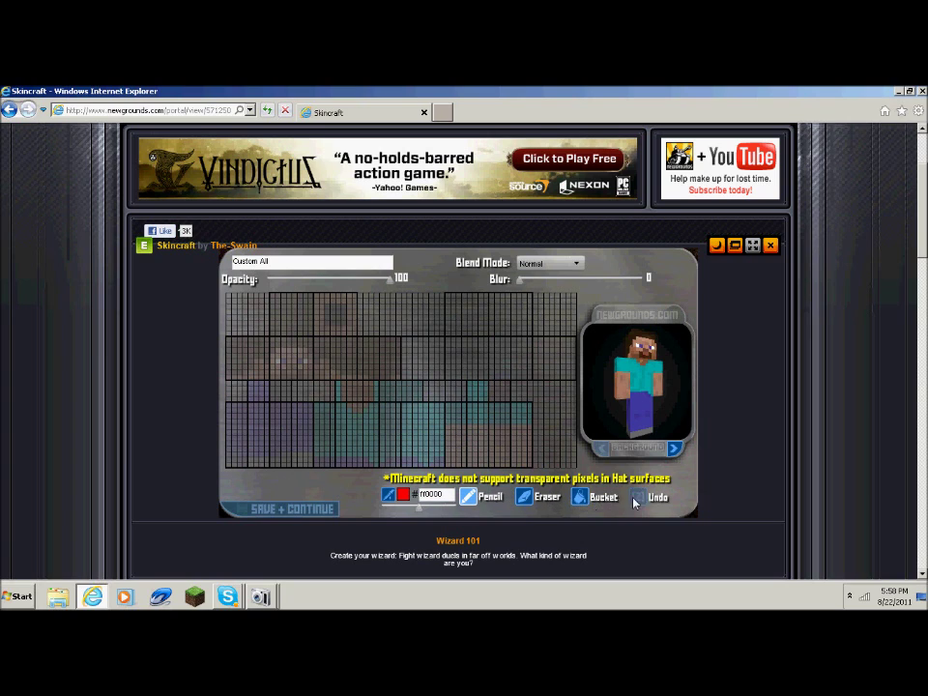
Step: Place two red pixels on the head front and set the Bucket colour to red ff0000
click(300, 361)
click(283, 361)
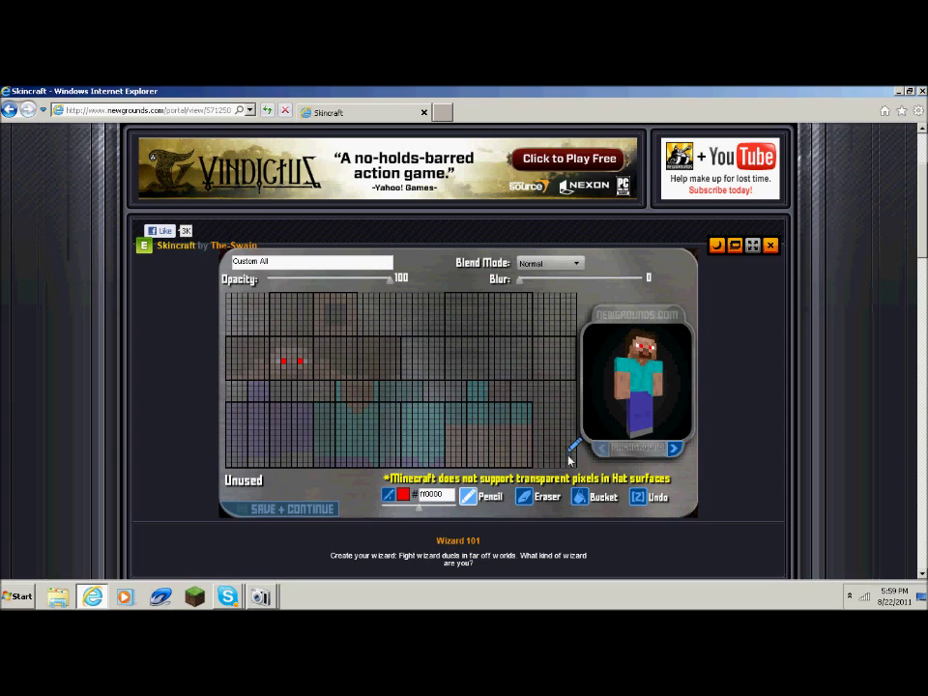
click(584, 497)
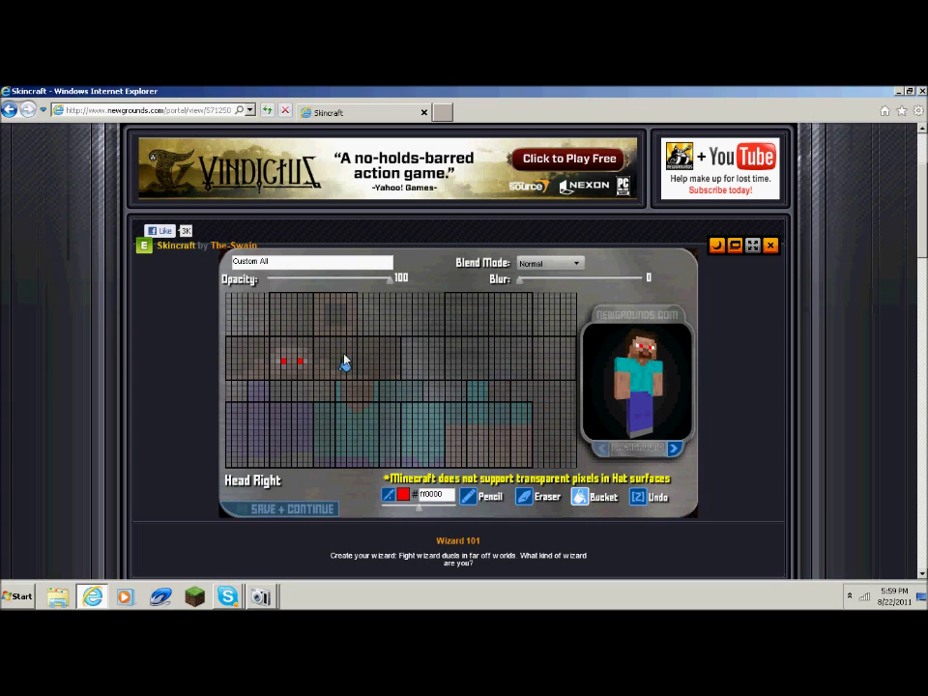
click(389, 498)
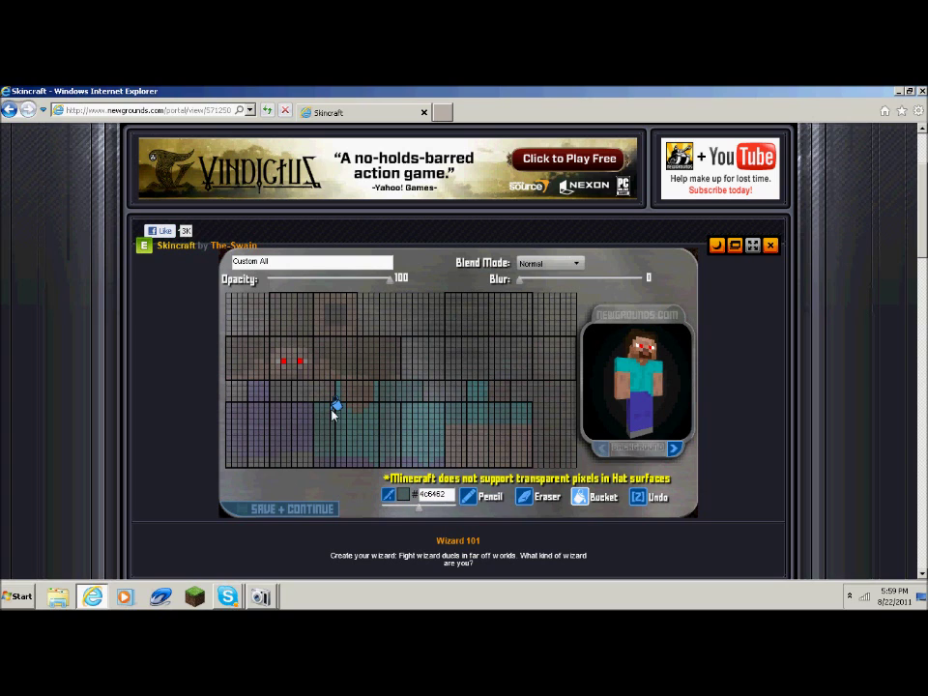
click(402, 494)
click(386, 464)
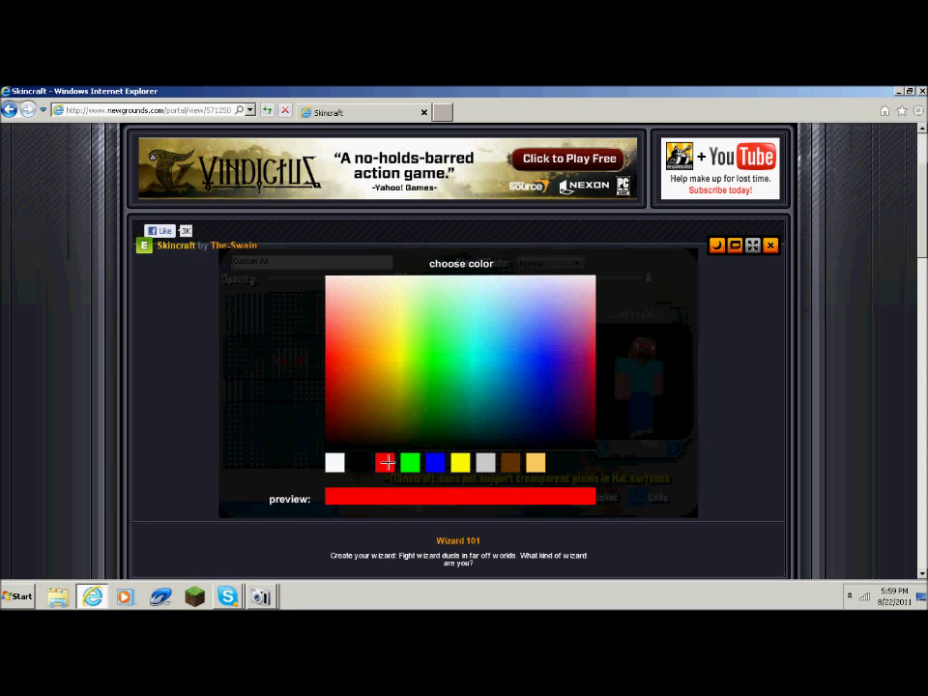
click(376, 461)
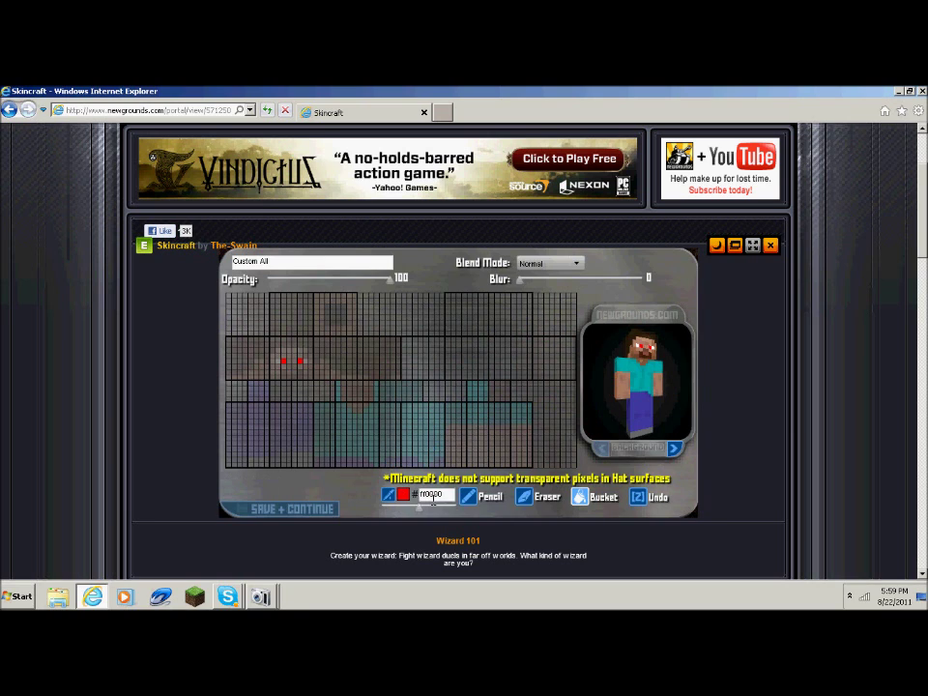
Step: Bucket-fill every leg, body and arm face red, undoing one early body-front fill
click(366, 423)
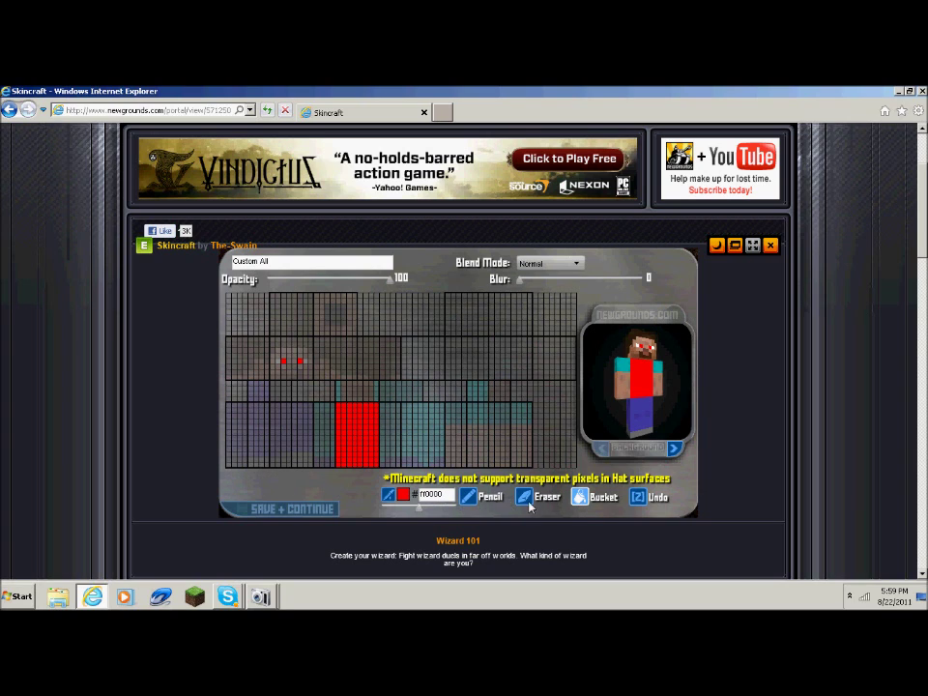
click(637, 500)
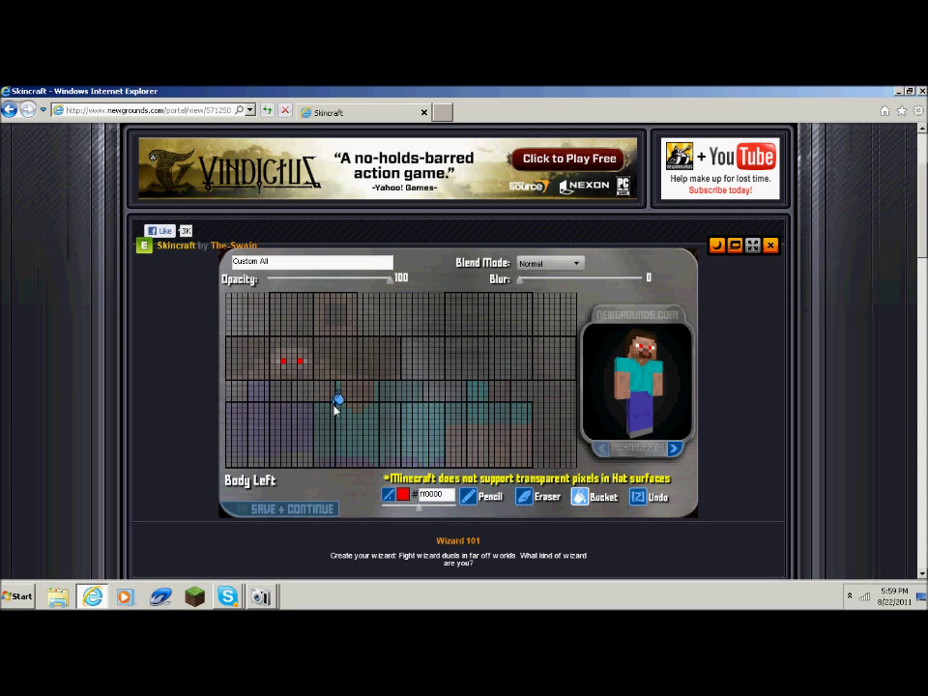
click(261, 412)
drag(263, 387, 494, 387)
click(493, 391)
click(524, 415)
click(494, 440)
click(468, 447)
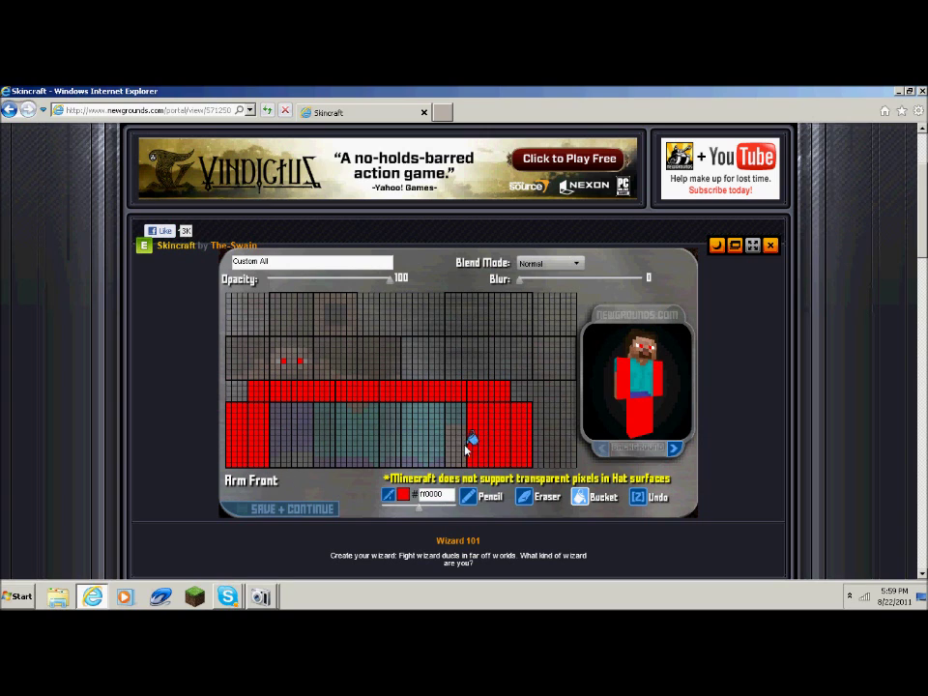
click(454, 437)
click(422, 436)
click(388, 437)
click(355, 437)
click(325, 437)
click(301, 430)
click(287, 419)
Step: Fill the head's left side, top, front, right side and back red
click(259, 340)
click(273, 326)
click(307, 354)
click(350, 362)
click(387, 359)
click(488, 498)
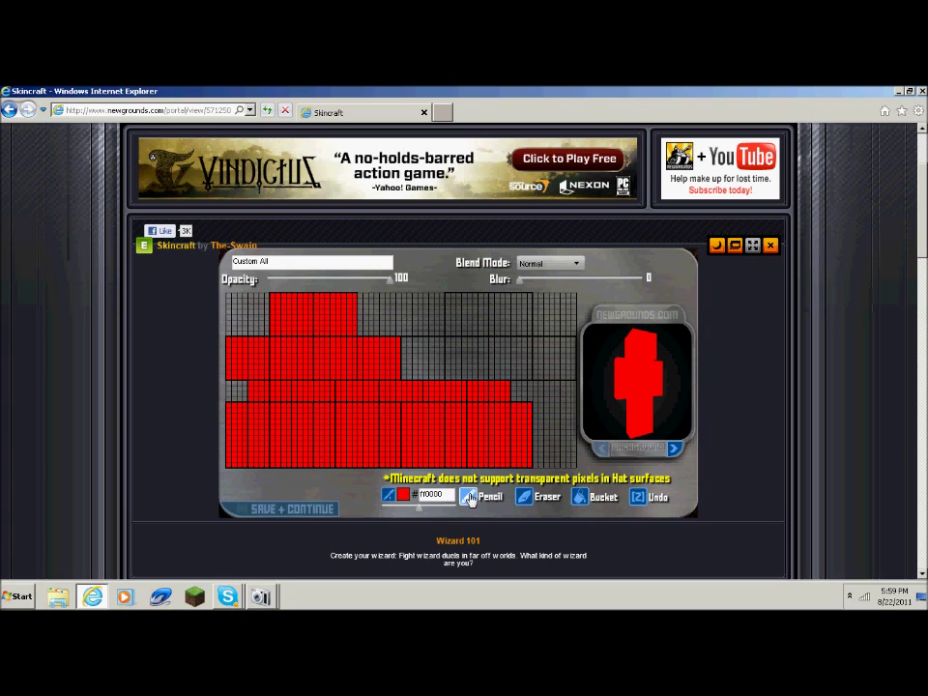
Step: Draw two white eyes on the head front, each with a black pupil
click(401, 493)
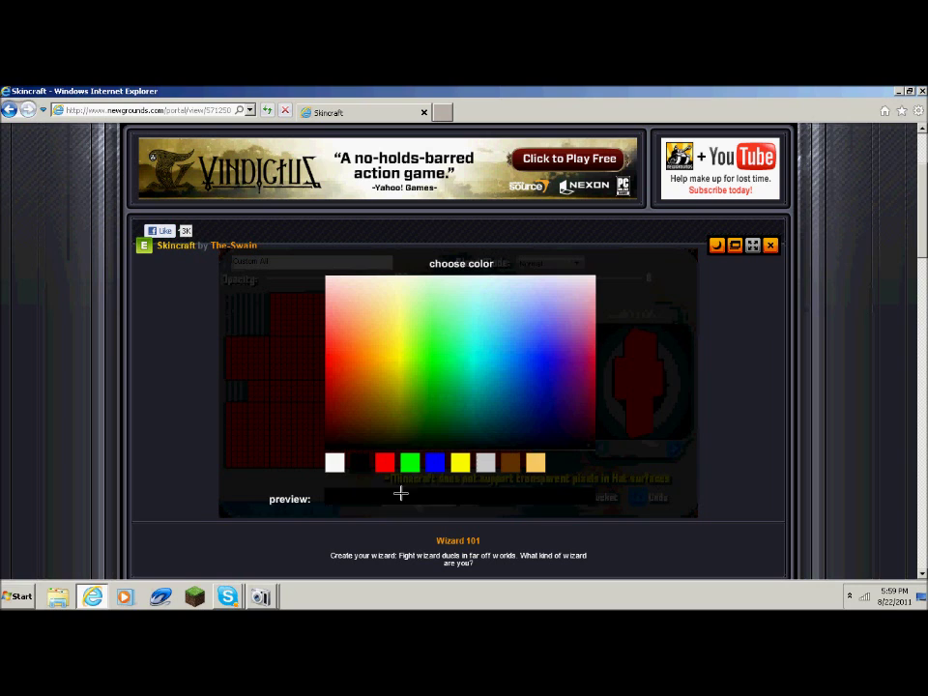
click(333, 460)
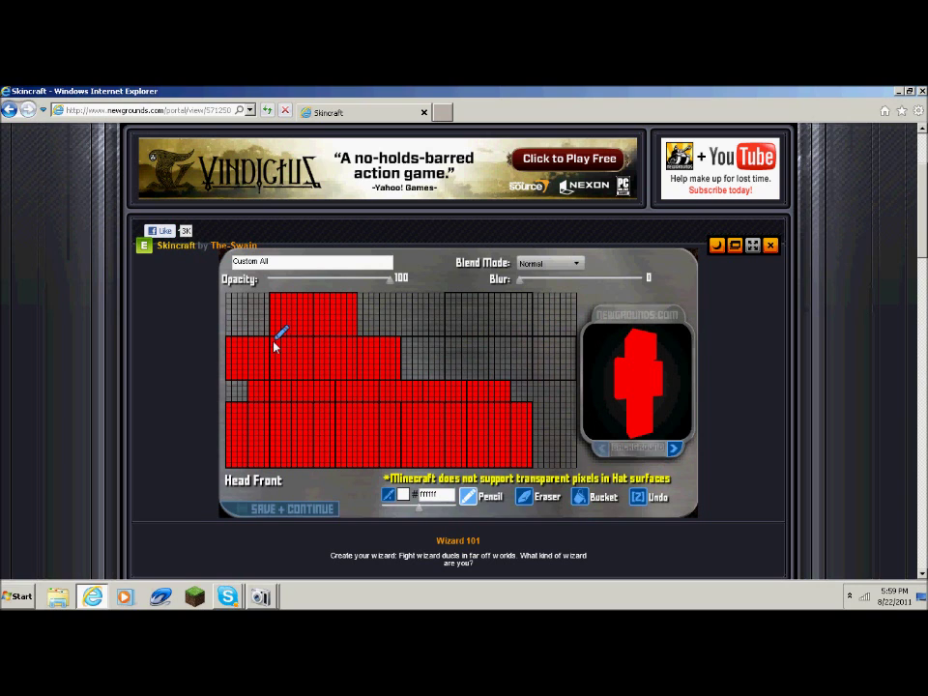
mouse_move(274, 341)
mouse_down()
mouse_move(274, 354)
mouse_move(282, 354)
mouse_move(277, 344)
mouse_move(313, 360)
mouse_move(301, 344)
mouse_up()
click(278, 349)
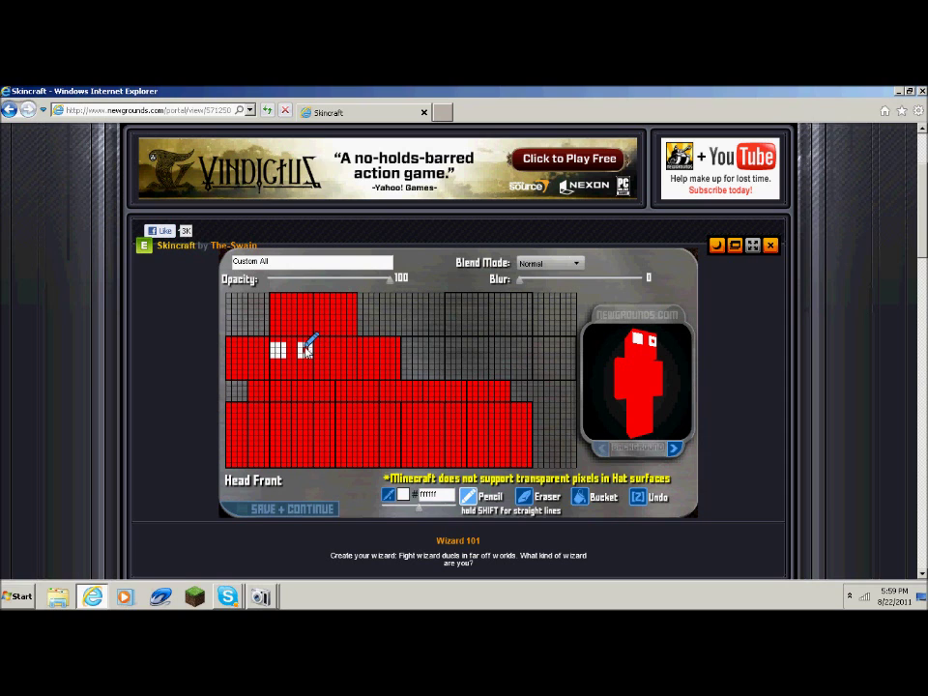
click(403, 494)
click(359, 460)
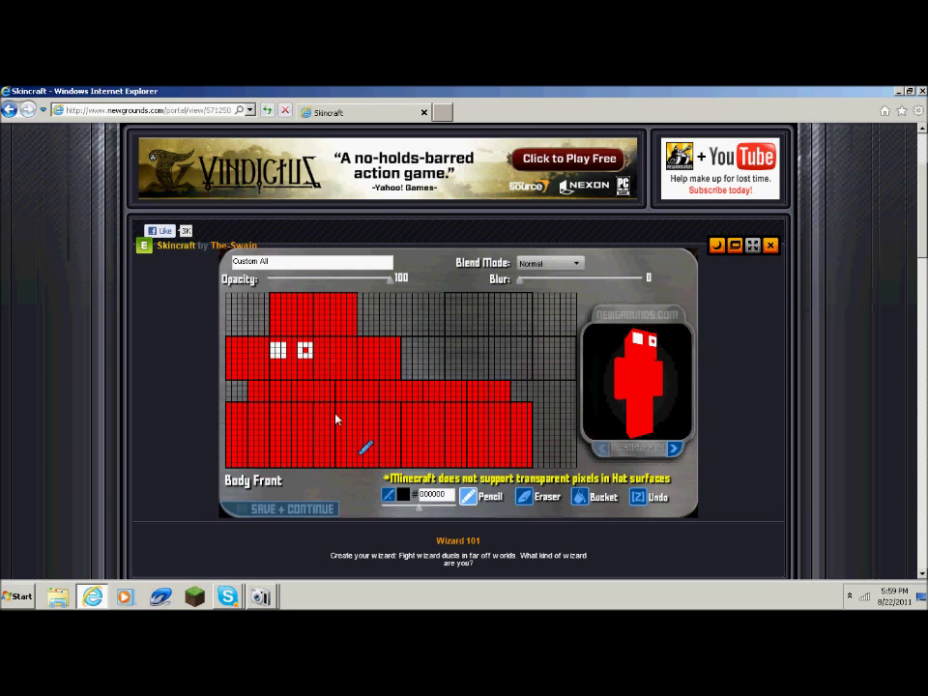
click(278, 351)
click(305, 351)
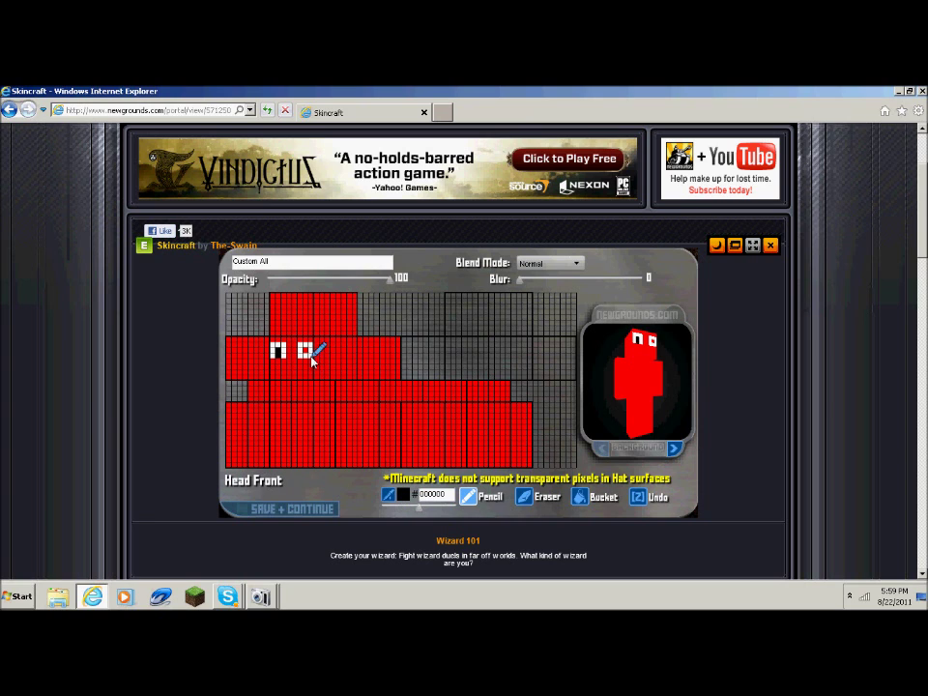
Step: Draw a black mouth line under the eyes
click(404, 493)
click(336, 462)
click(404, 493)
click(371, 464)
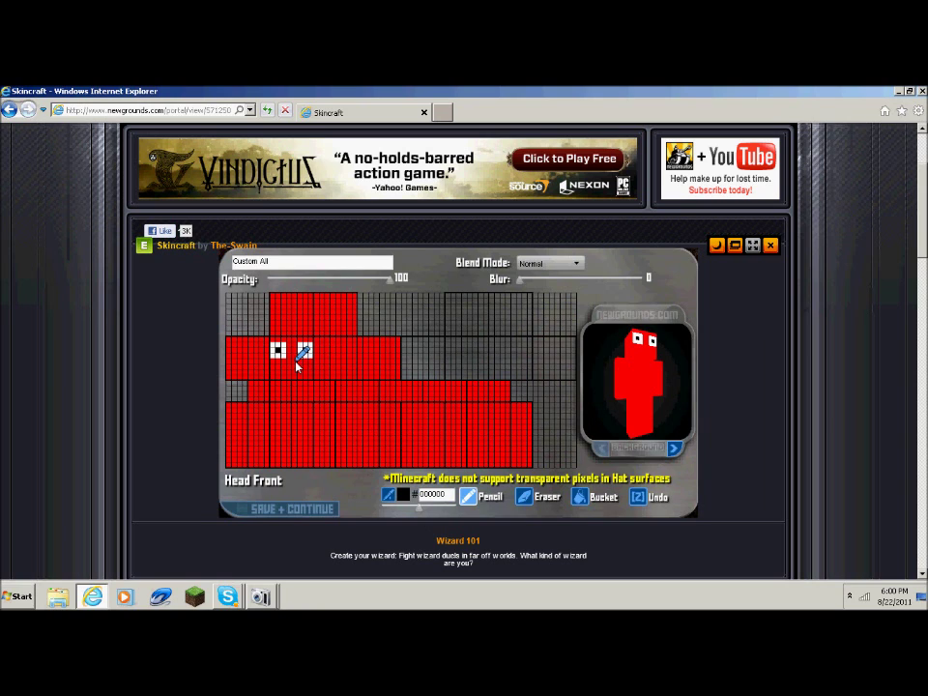
mouse_move(279, 373)
mouse_down()
mouse_move(299, 379)
mouse_move(304, 368)
mouse_move(290, 373)
mouse_up()
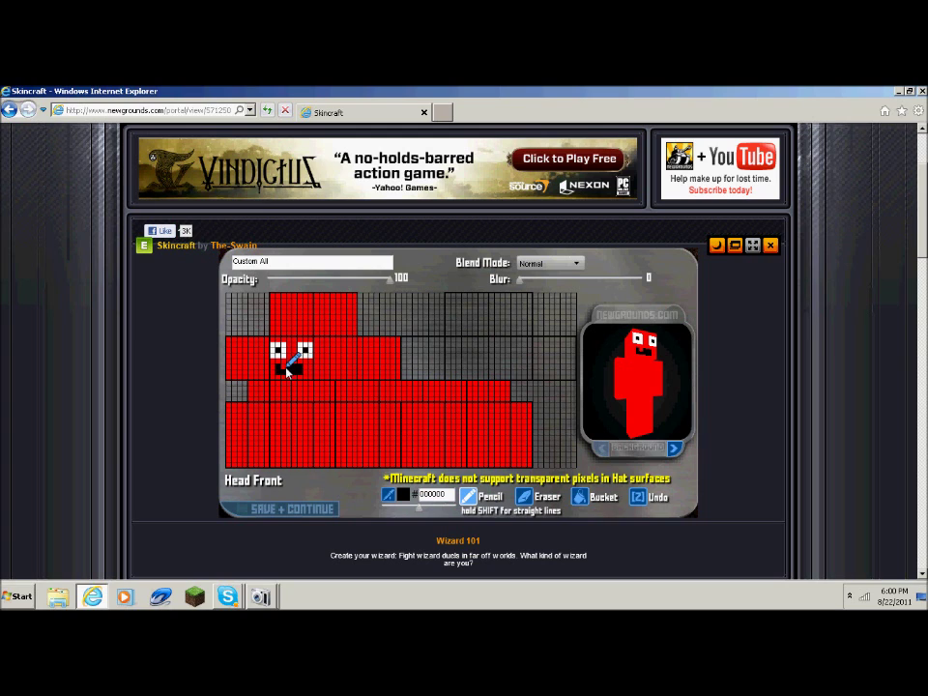
Step: Draw a pink #e8556c line along the inside of the mouth
click(416, 498)
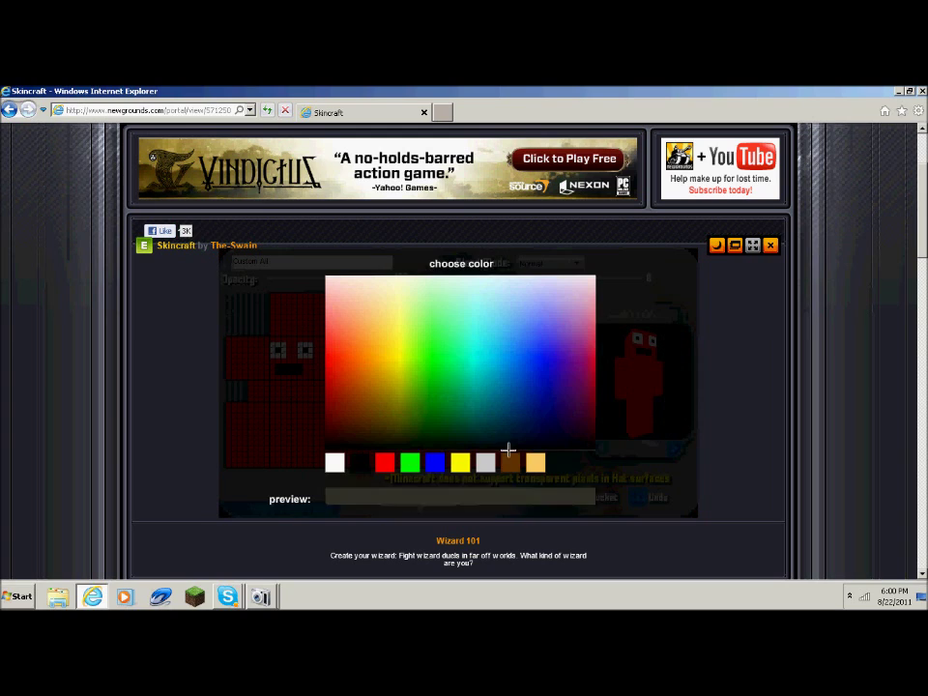
click(592, 330)
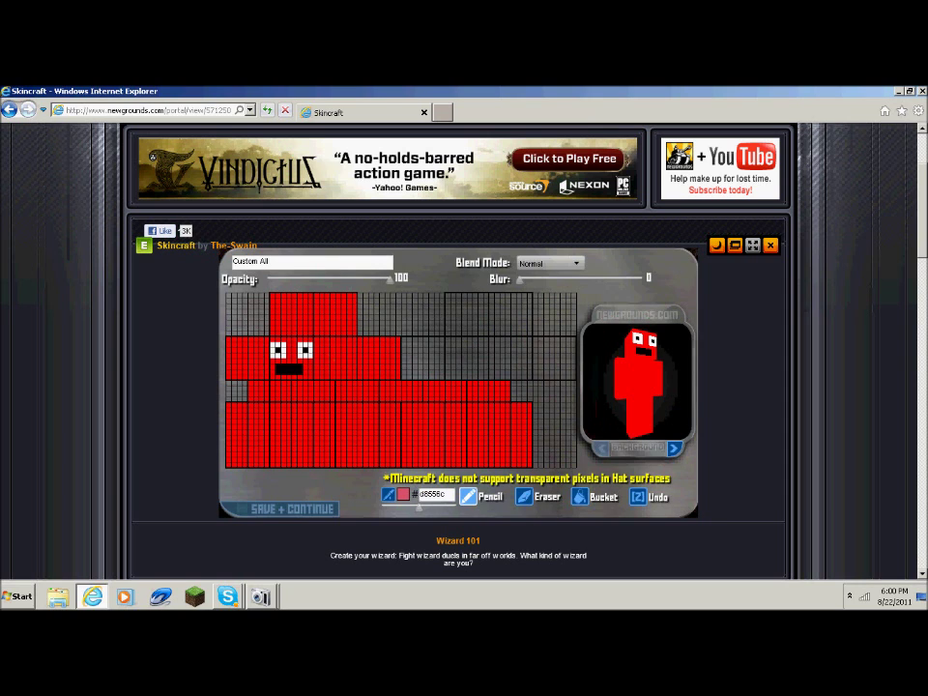
click(288, 373)
drag(287, 373, 299, 373)
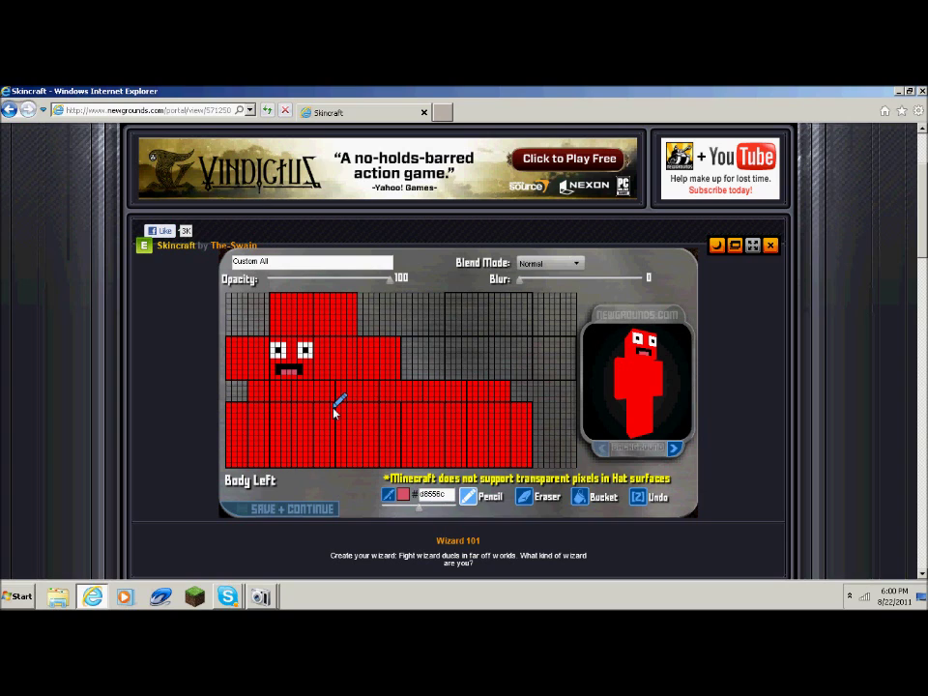
click(405, 497)
Step: Draw a black pixel and a short black stripe on the head top
click(363, 462)
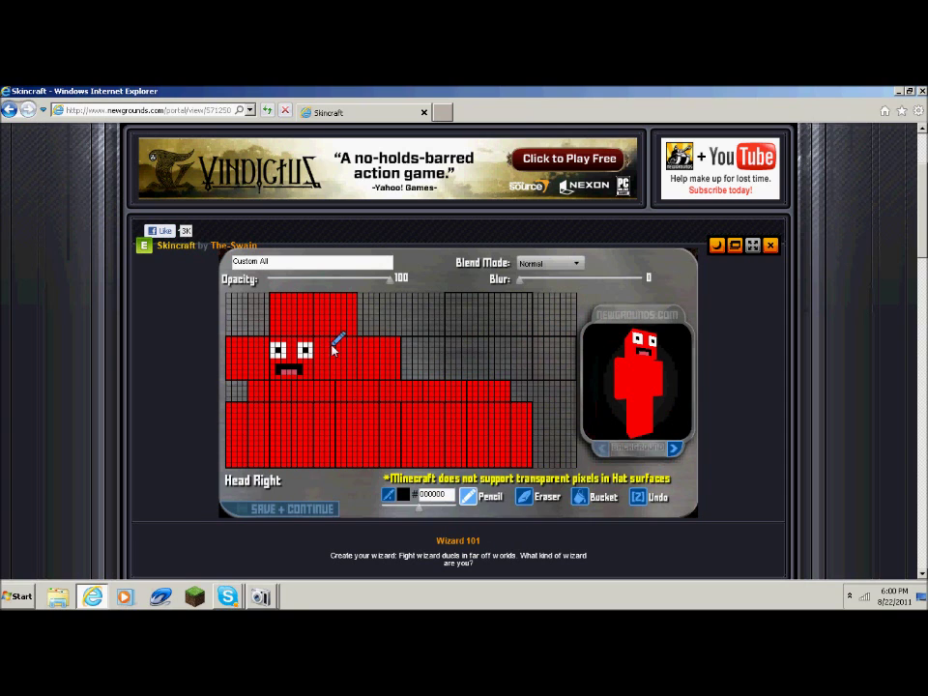
click(245, 300)
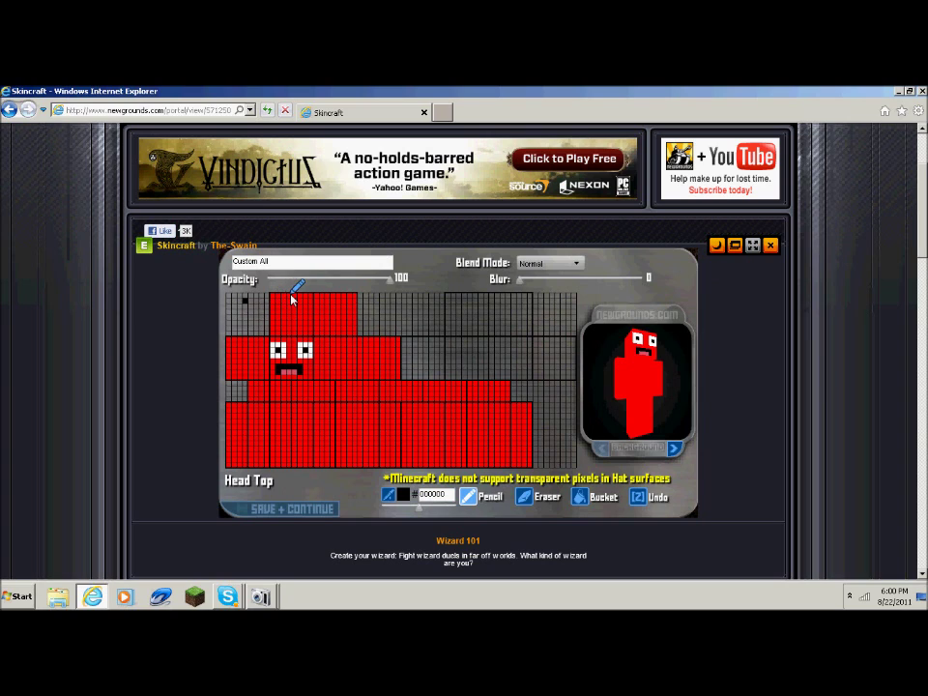
mouse_move(292, 300)
mouse_down()
mouse_move(291, 339)
mouse_move(296, 296)
mouse_up()
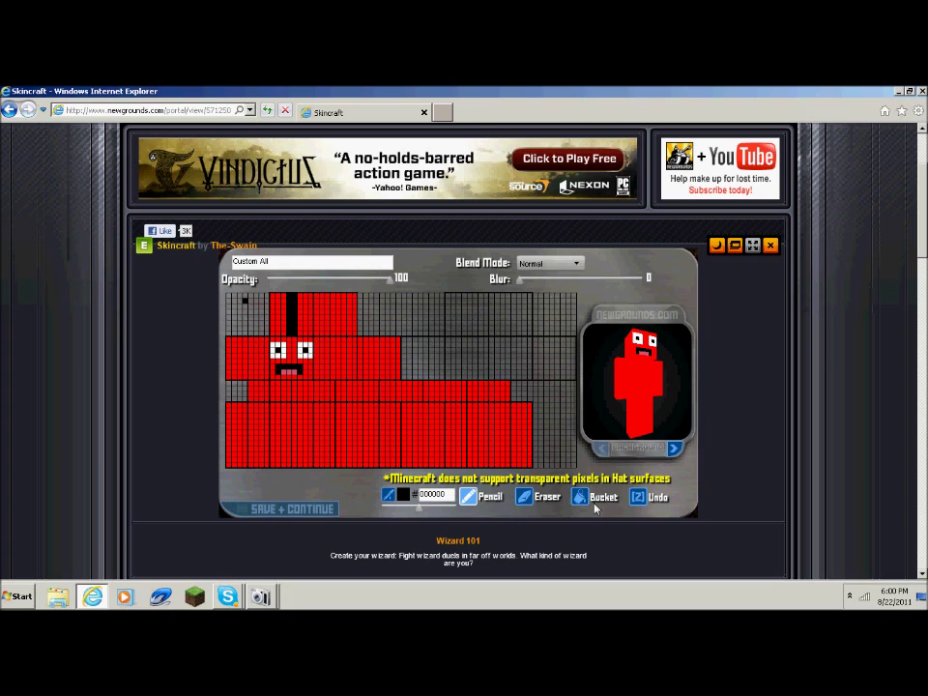
Step: Bucket-fill the leg, body and arm-inside strips green as a trial
click(404, 495)
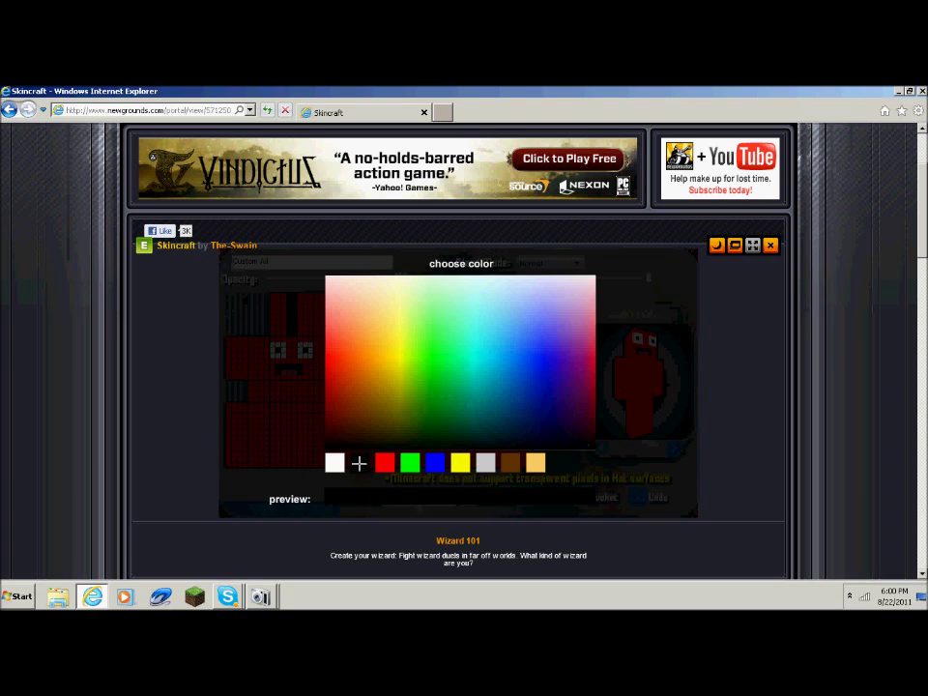
click(409, 462)
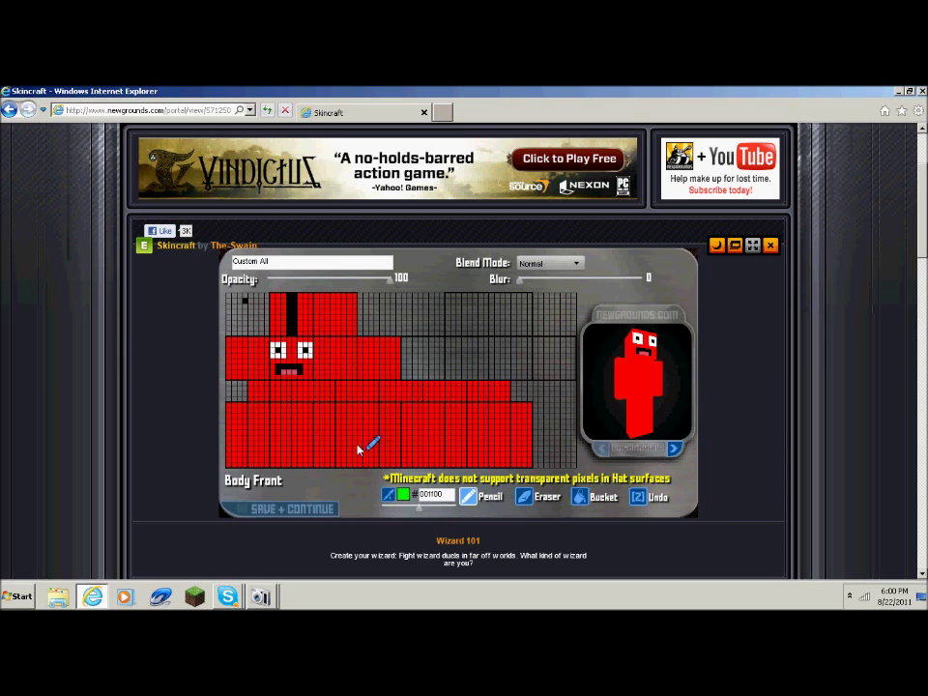
click(584, 498)
click(291, 422)
click(304, 428)
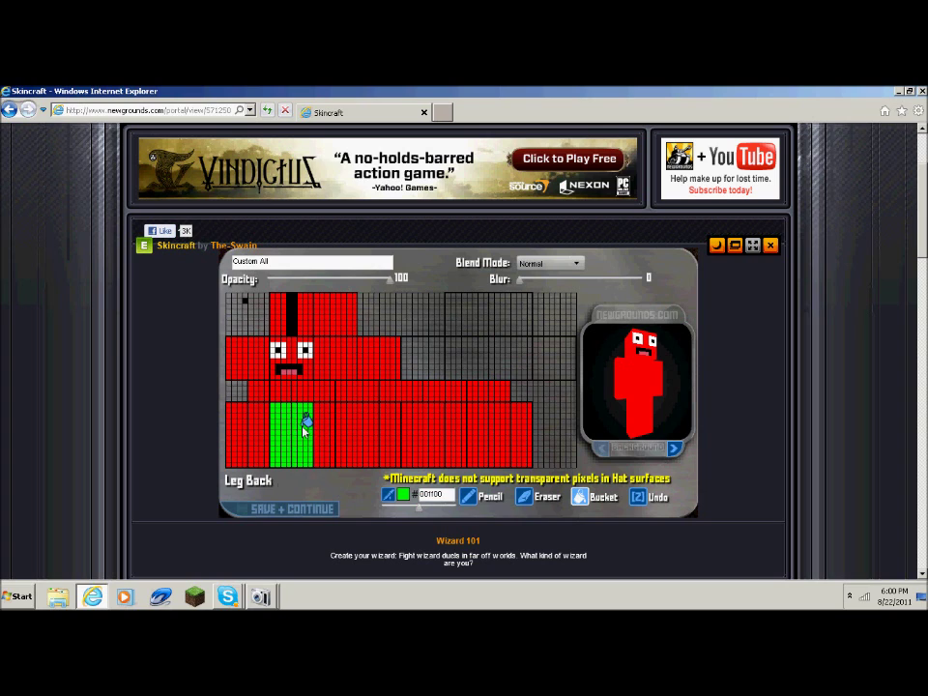
click(321, 429)
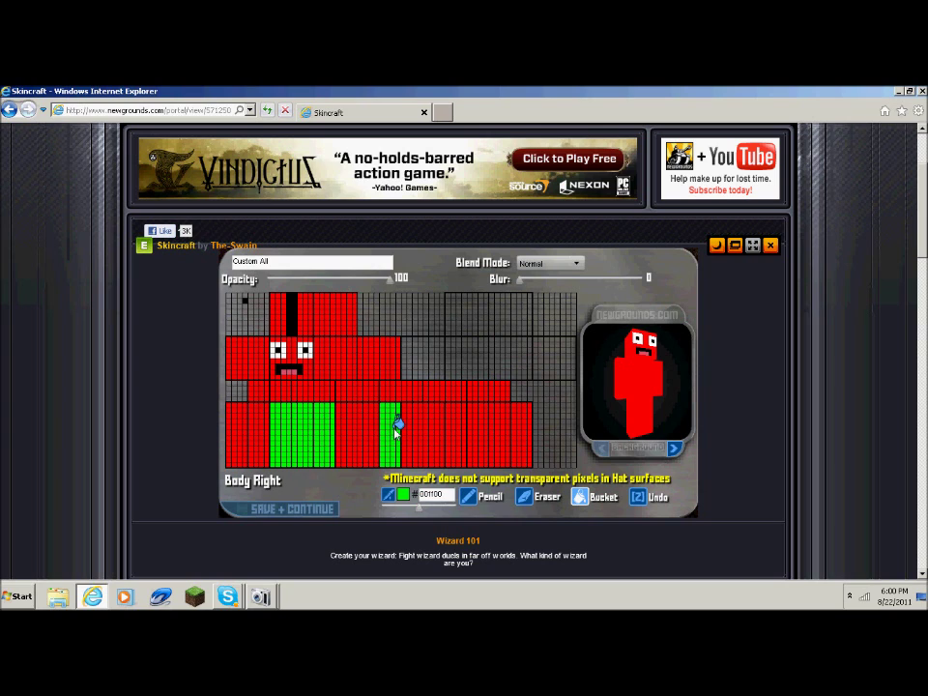
click(420, 428)
click(452, 427)
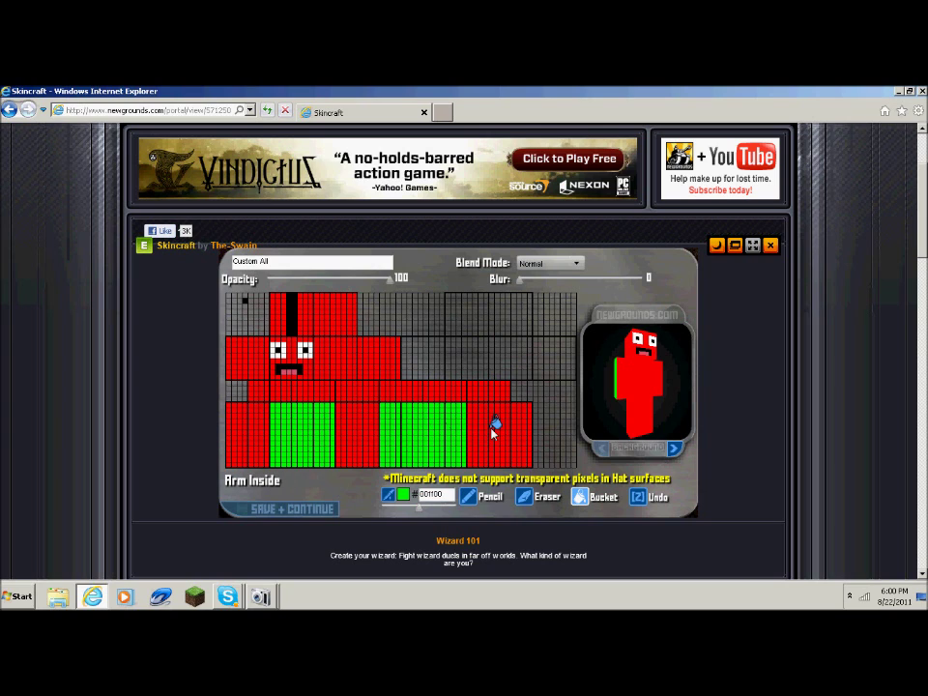
click(491, 429)
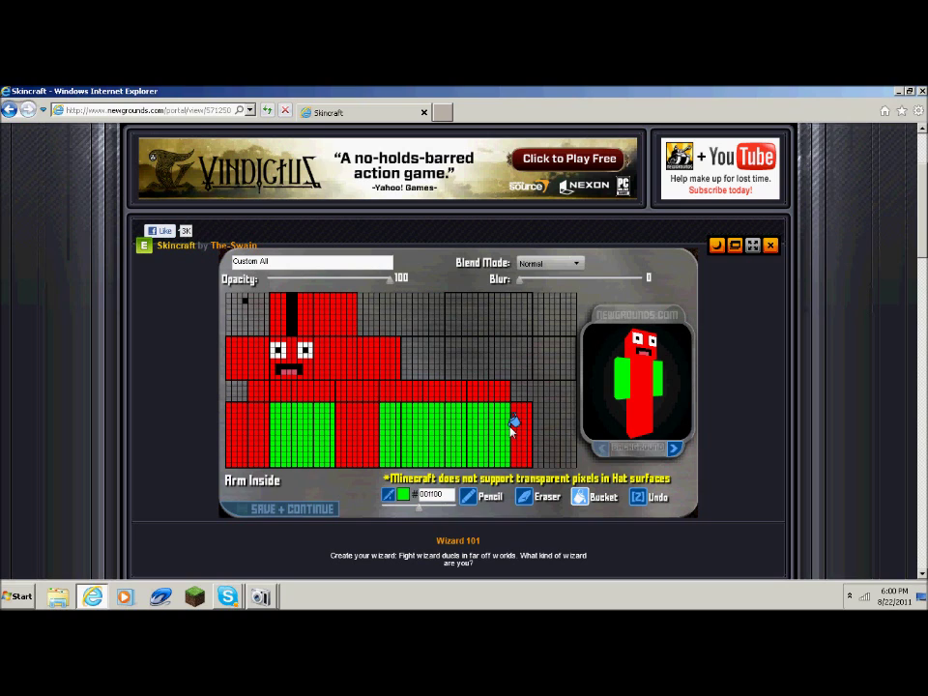
Step: Undo the green fills and the black head stripe, restoring the red limbs
click(527, 497)
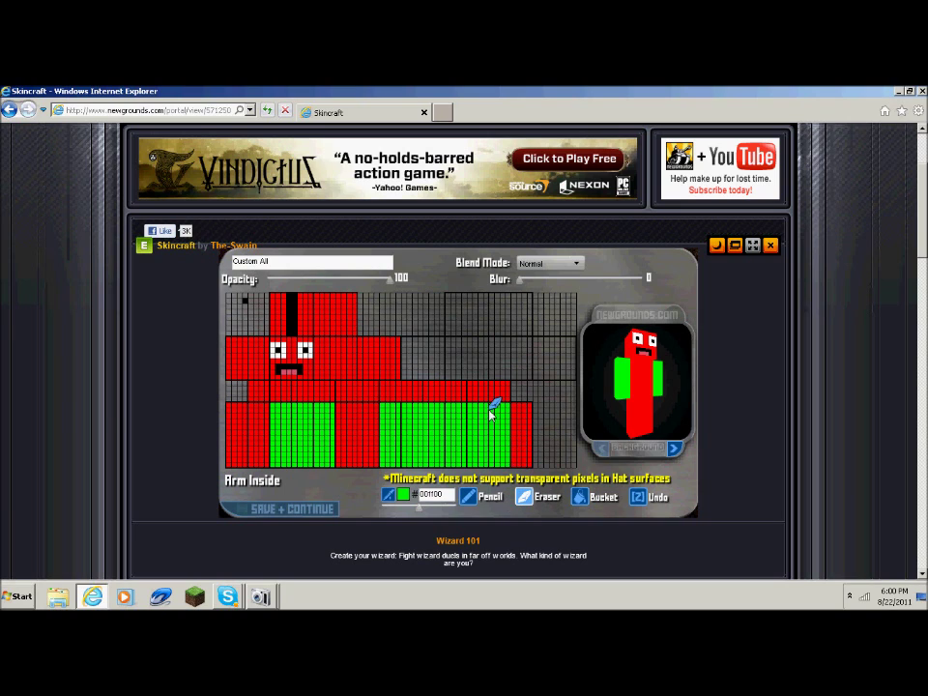
click(644, 498)
click(644, 498)
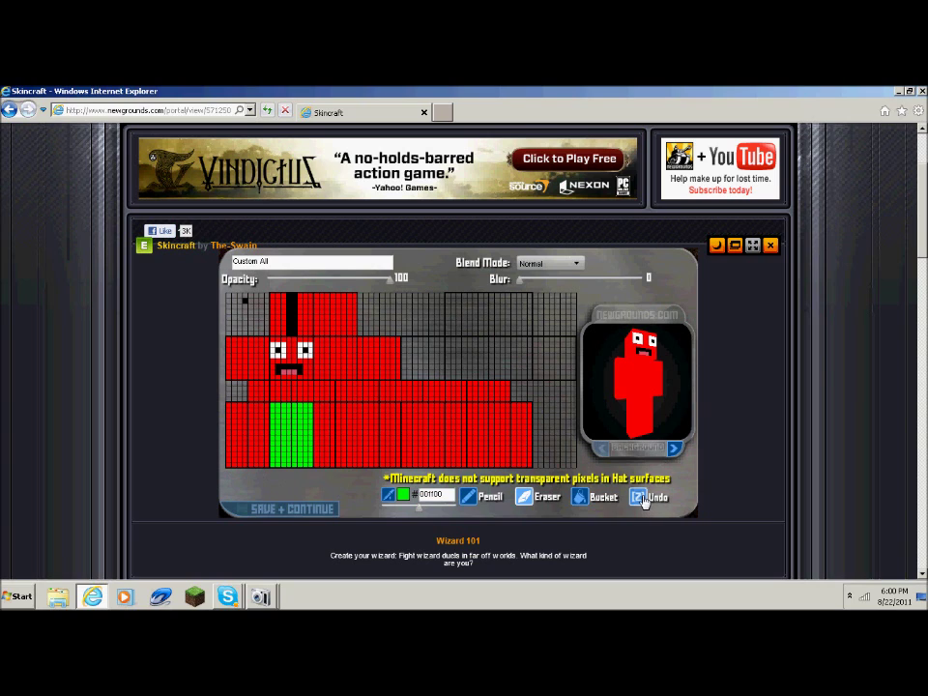
click(643, 497)
click(638, 497)
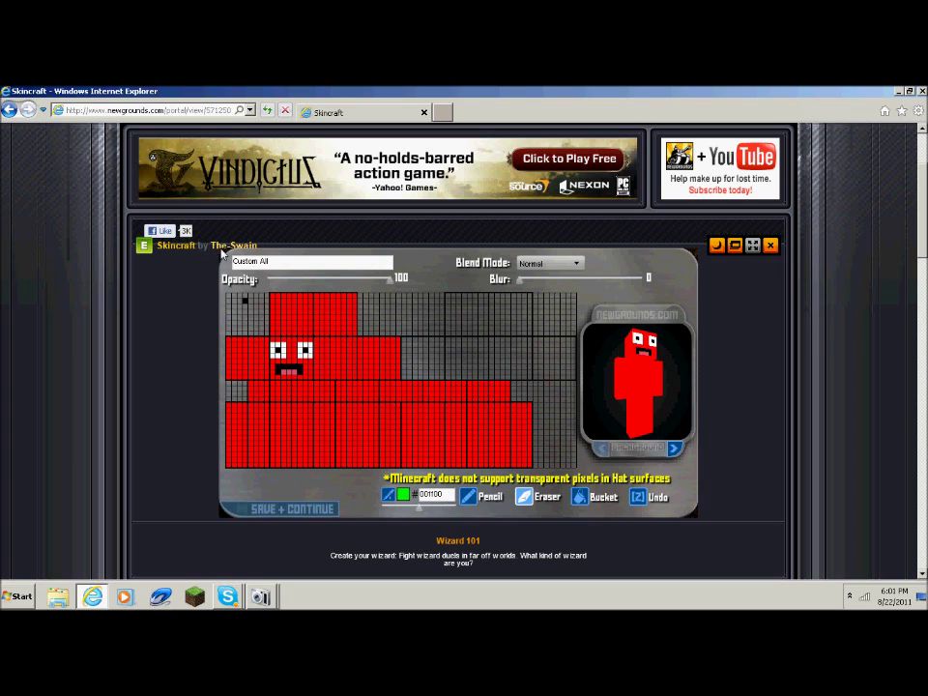
Step: Try Overlay and Screen, then set the layer to Multiply blend with Blur 4
click(576, 262)
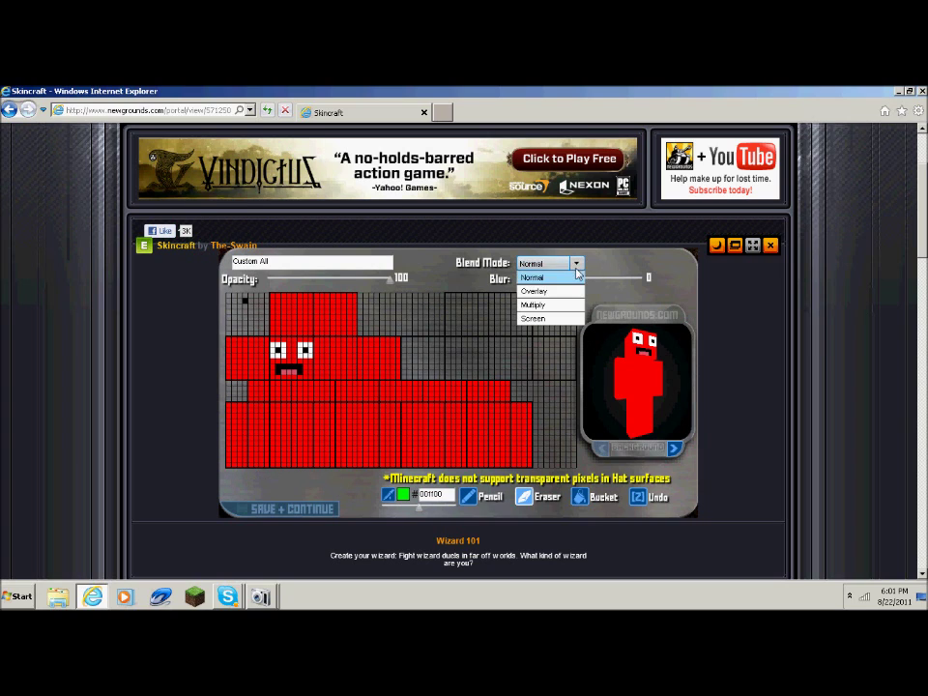
click(553, 291)
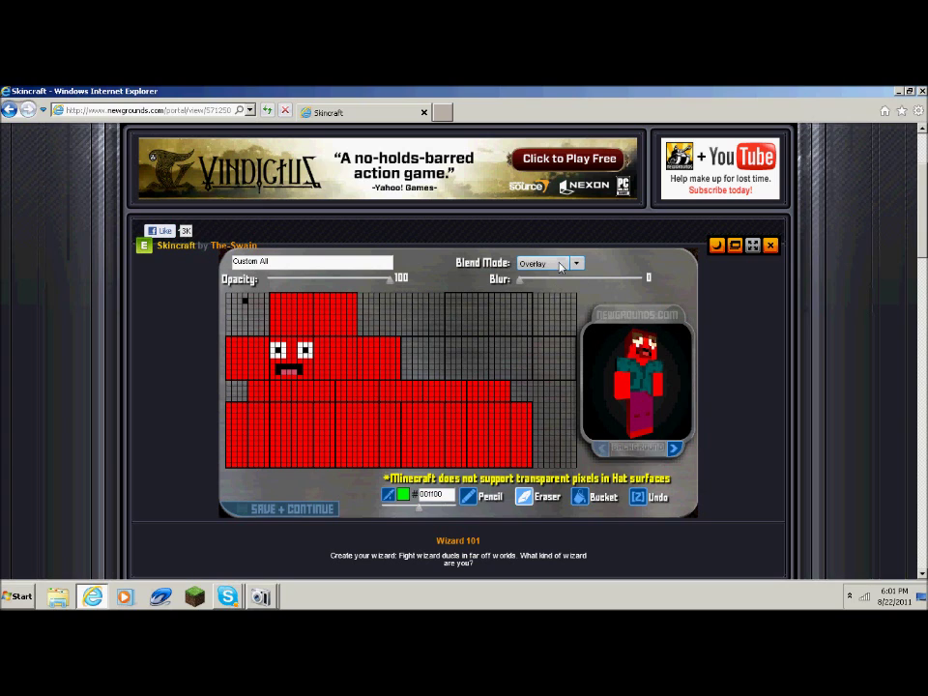
click(576, 263)
click(547, 314)
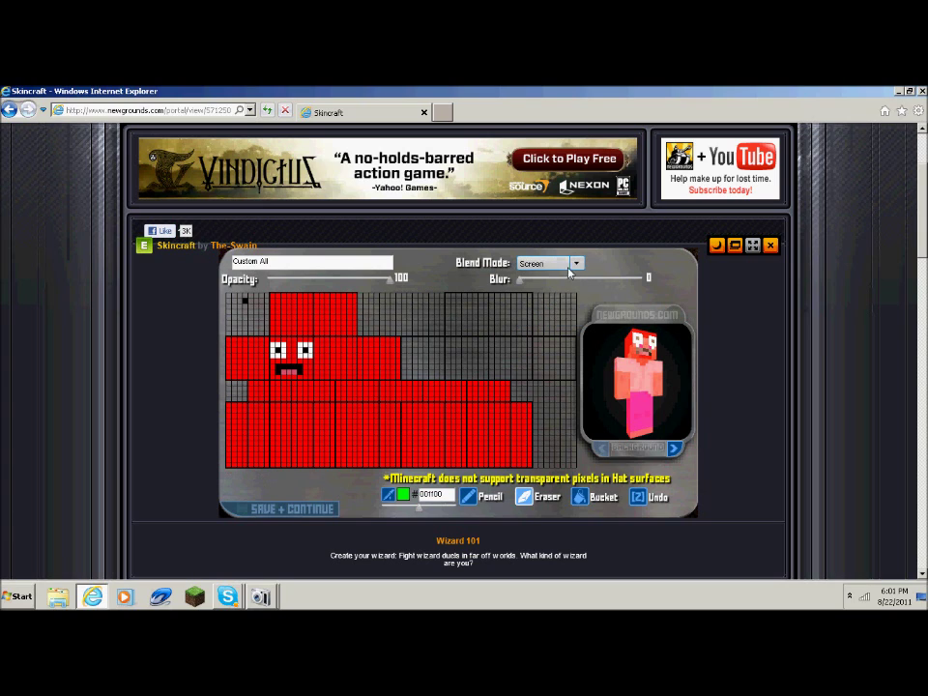
click(576, 263)
click(541, 303)
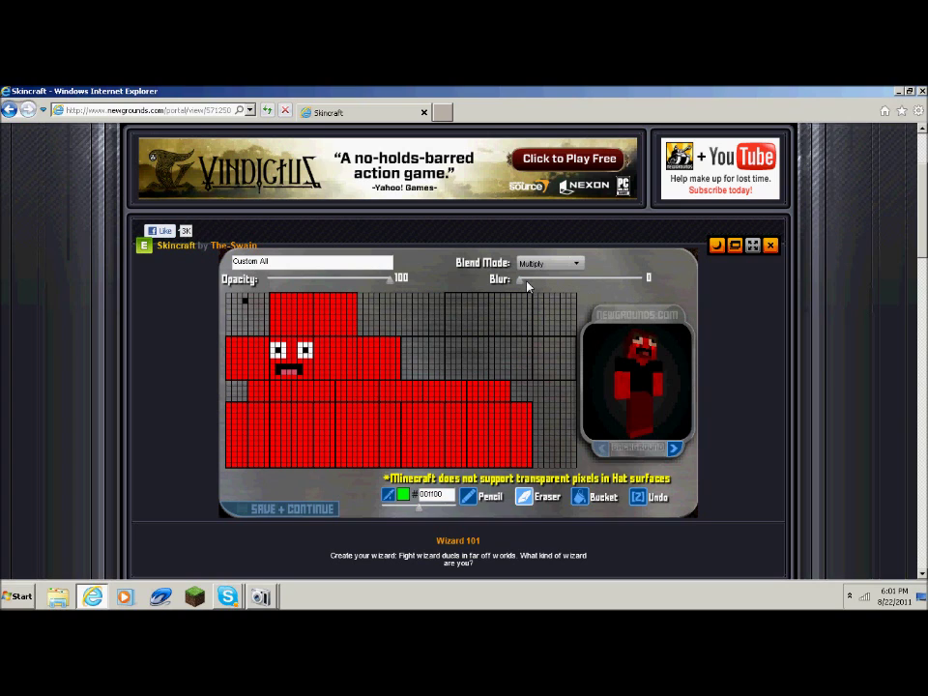
drag(542, 285, 768, 287)
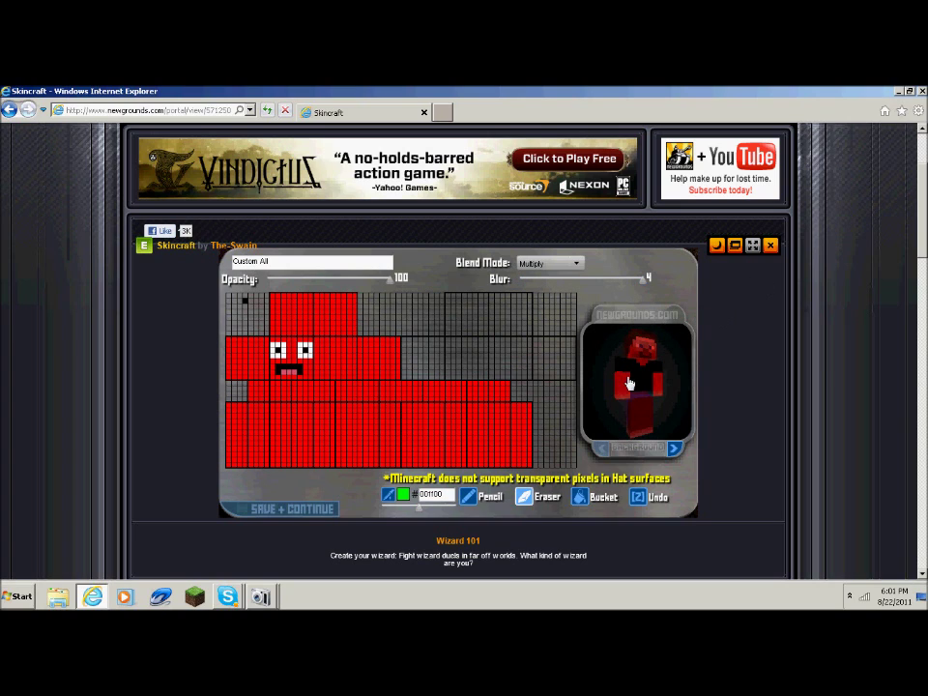